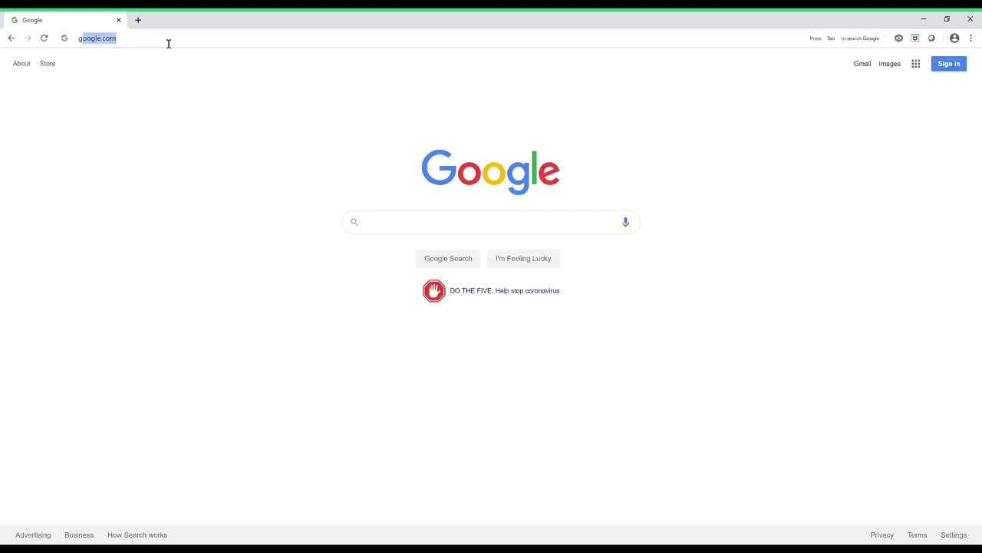
# Go to gmail.com to bring up the Google sign-in page for Gmail
pyautogui.write('gmail.com')
pyautogui.press('Return')
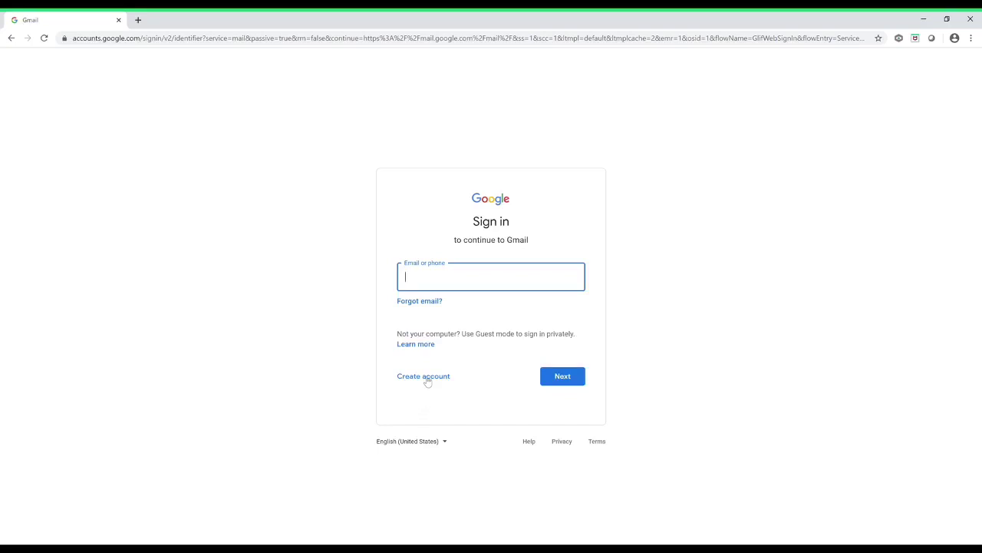
# Start a new personal Google account through Create account > For myself
pyautogui.click(428, 379)
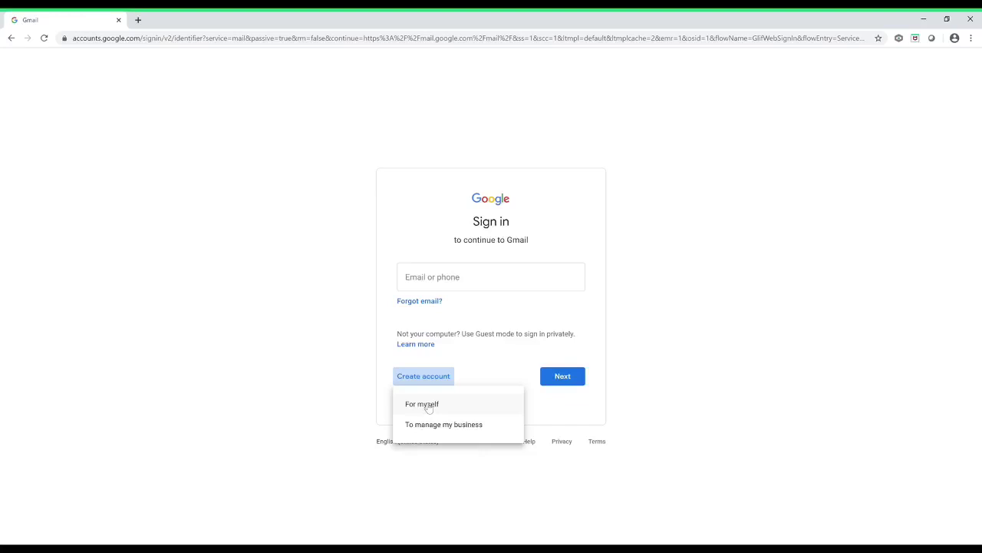
pyautogui.click(429, 405)
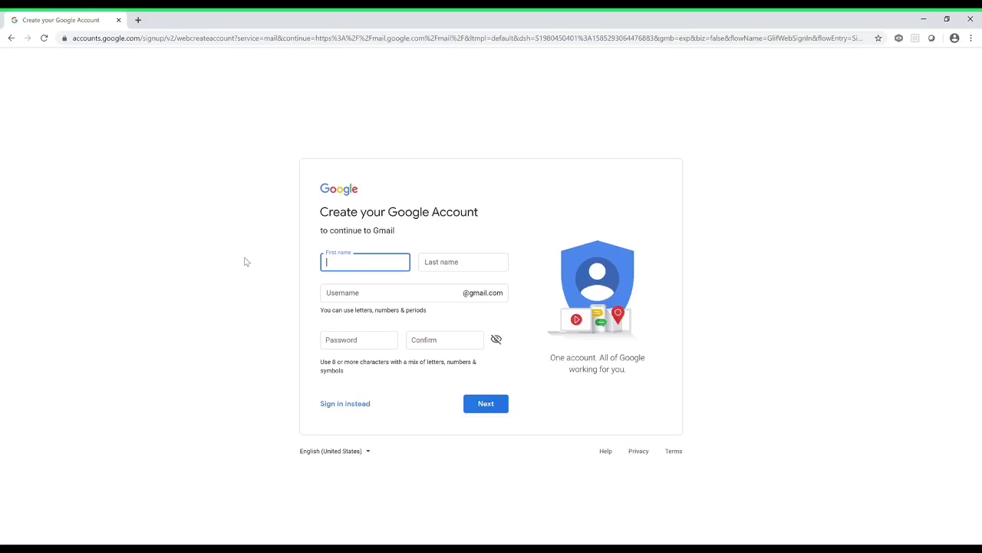
# Enter the account holder's first name and last name on the sign-up form
pyautogui.write('testing')
pyautogui.press('Tab')
pyautogui.write('testing')
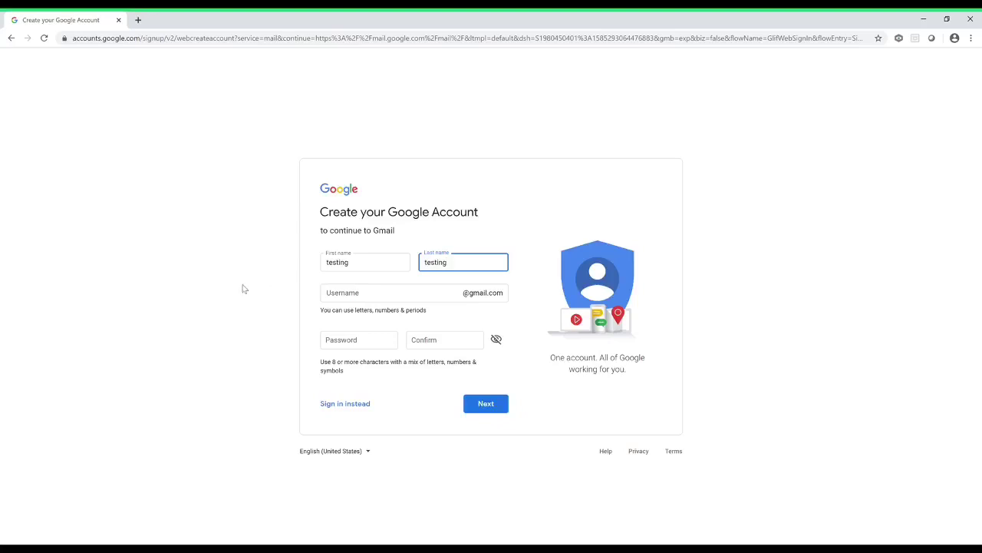
# Replace the suggested username with a custom Gmail username ending in digits
pyautogui.click(424, 452)
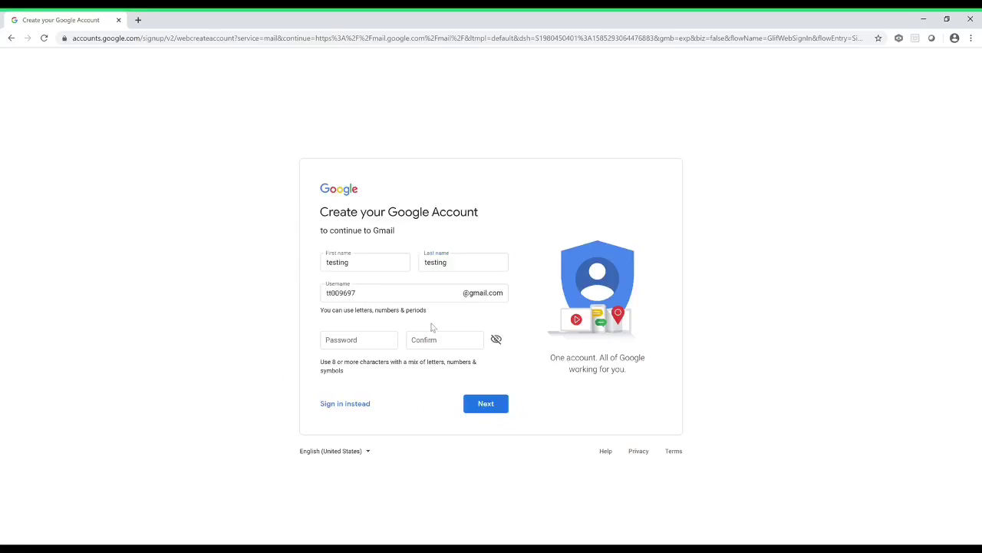
pyautogui.doubleClick(376, 293)
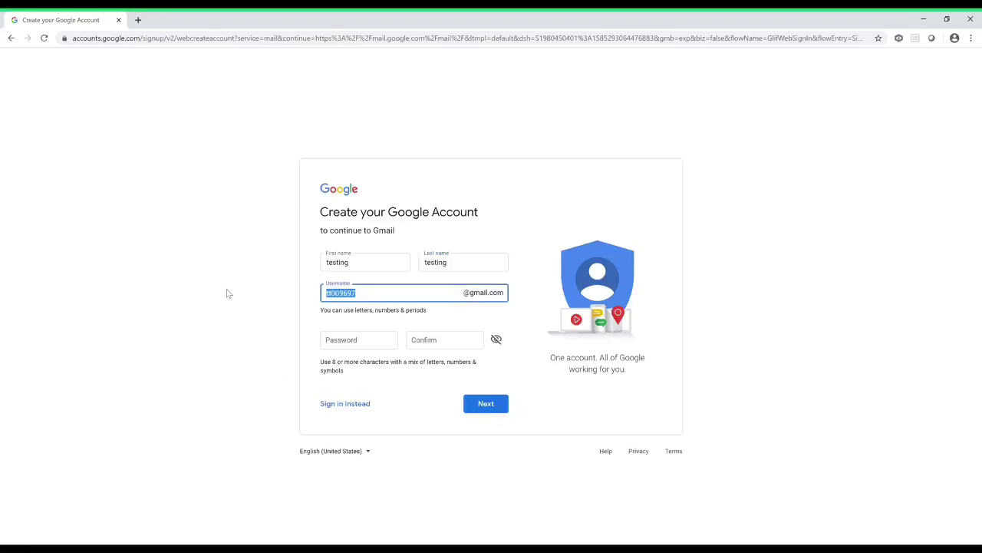
pyautogui.click(350, 343)
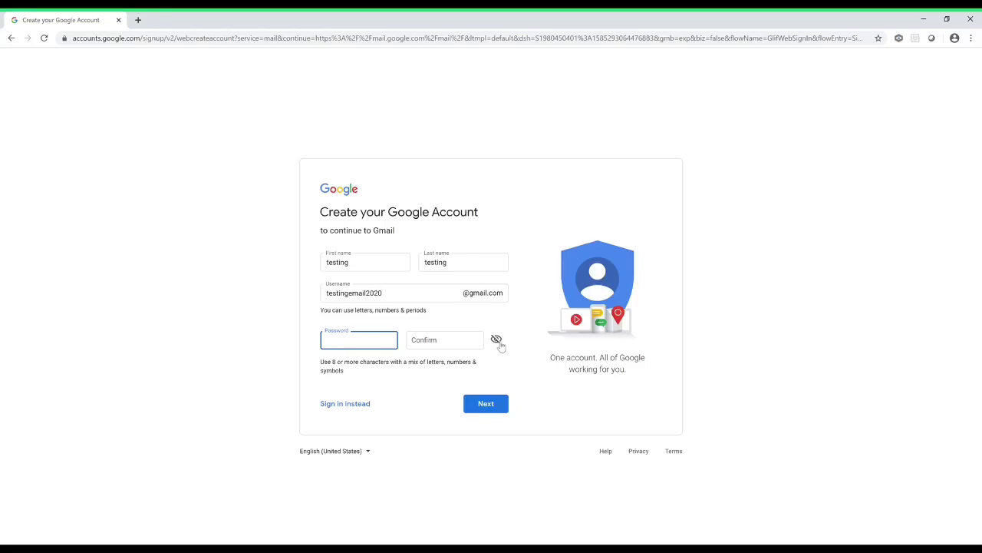
# Show the password as plain text, type the password, then retype it in Confirm
pyautogui.click(496, 340)
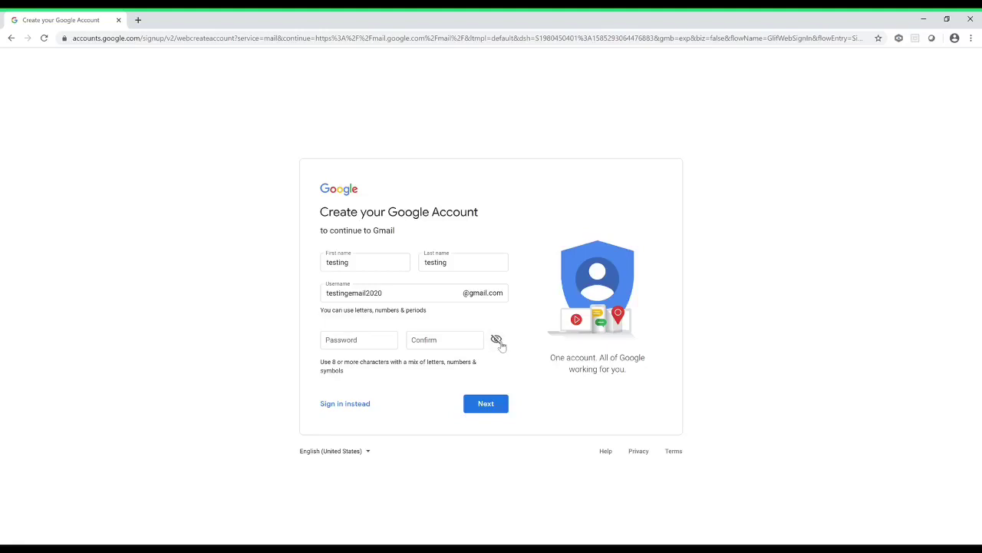
pyautogui.click(496, 342)
pyautogui.click(382, 347)
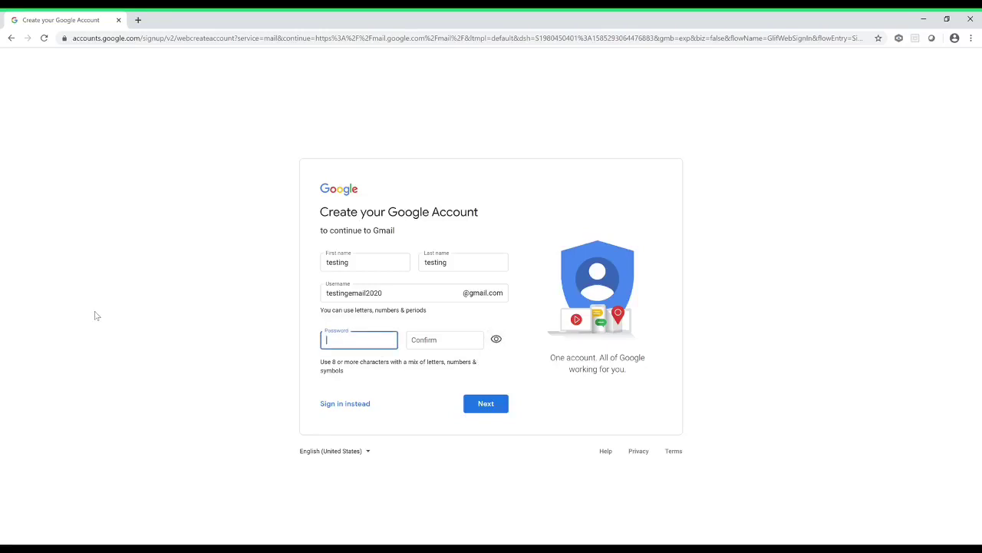
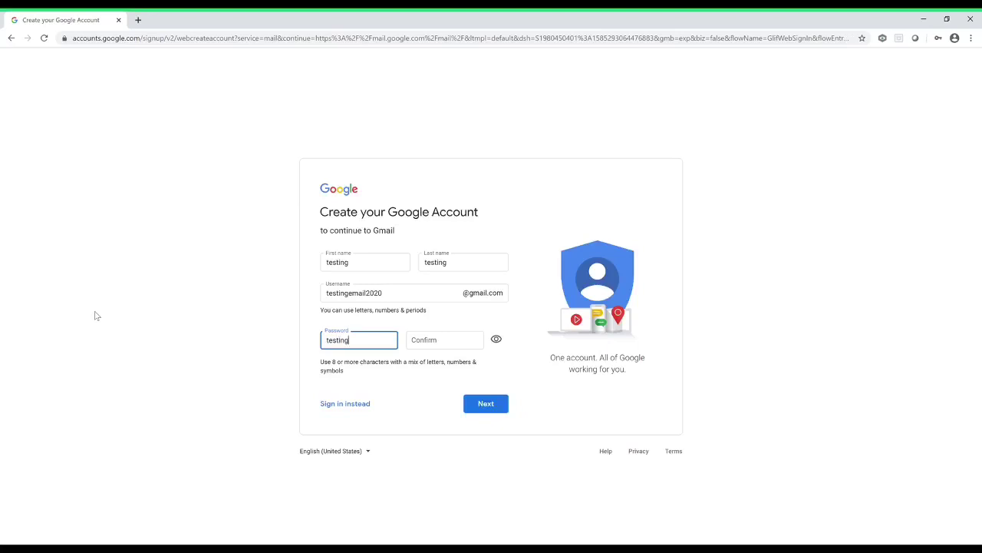
pyautogui.click(423, 345)
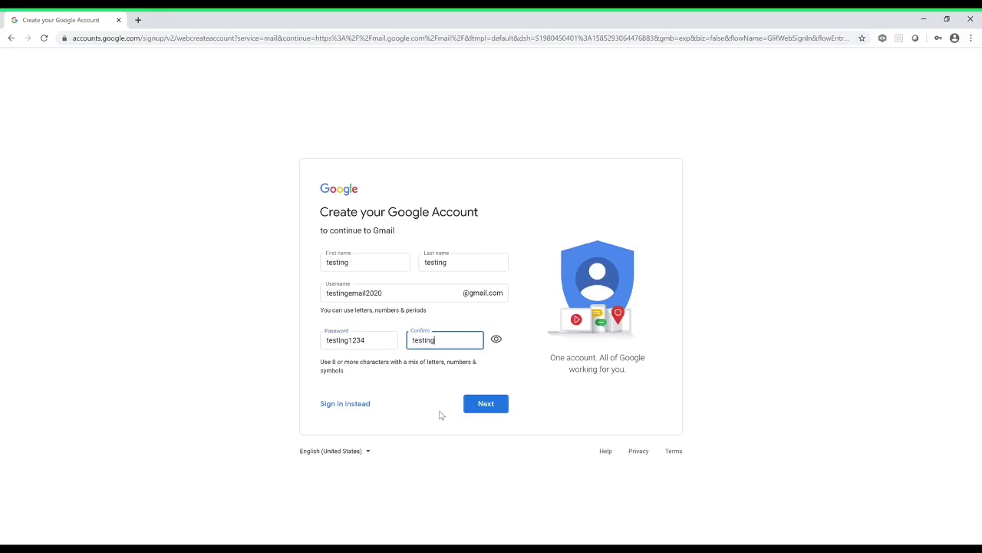
# Submit the form with Next, getting username-taken and weak-password errors
pyautogui.click(495, 407)
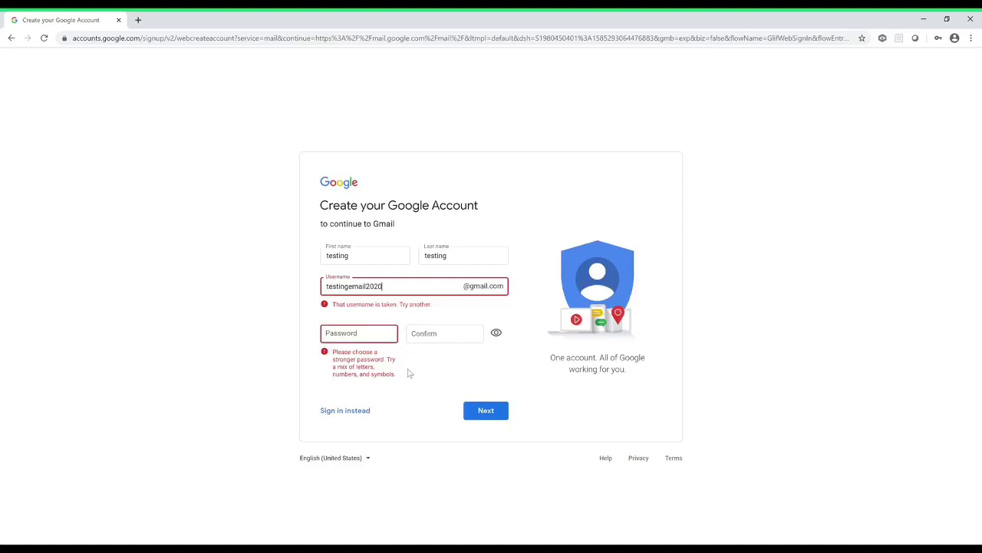
# Swap the taken username for a new one with digits and begin typing a new password
pyautogui.moveTo(400, 292); pyautogui.dragTo(299, 290)
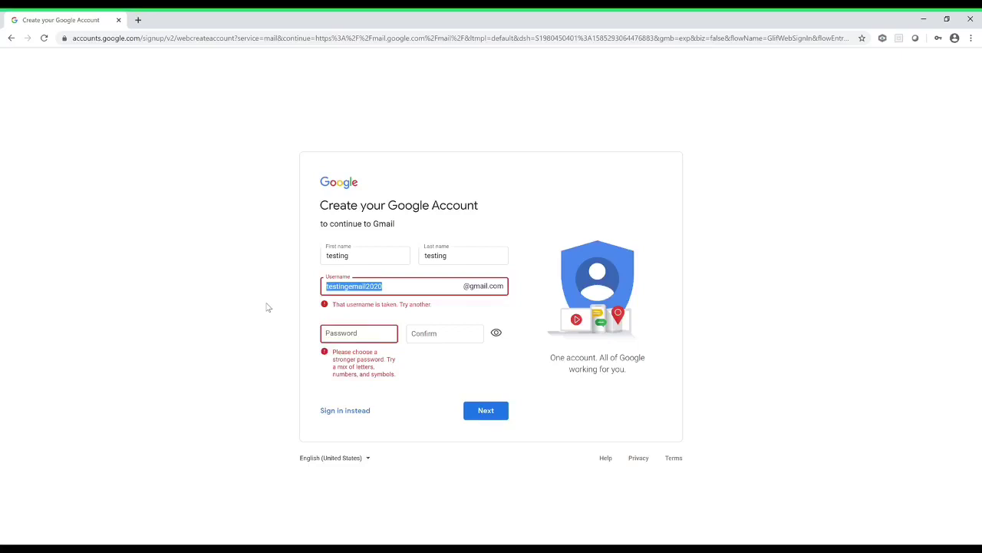
pyautogui.press('BackSpace')
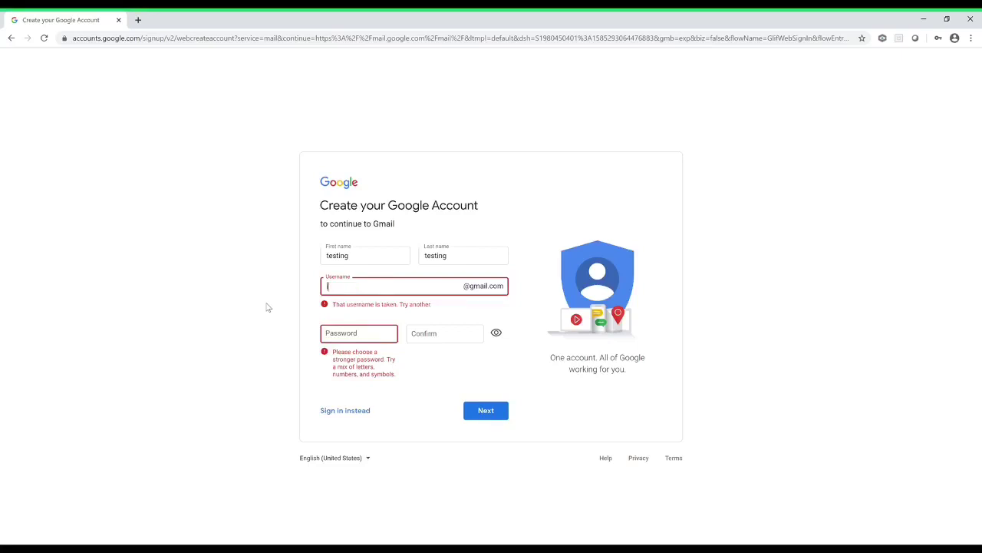
pyautogui.click(382, 336)
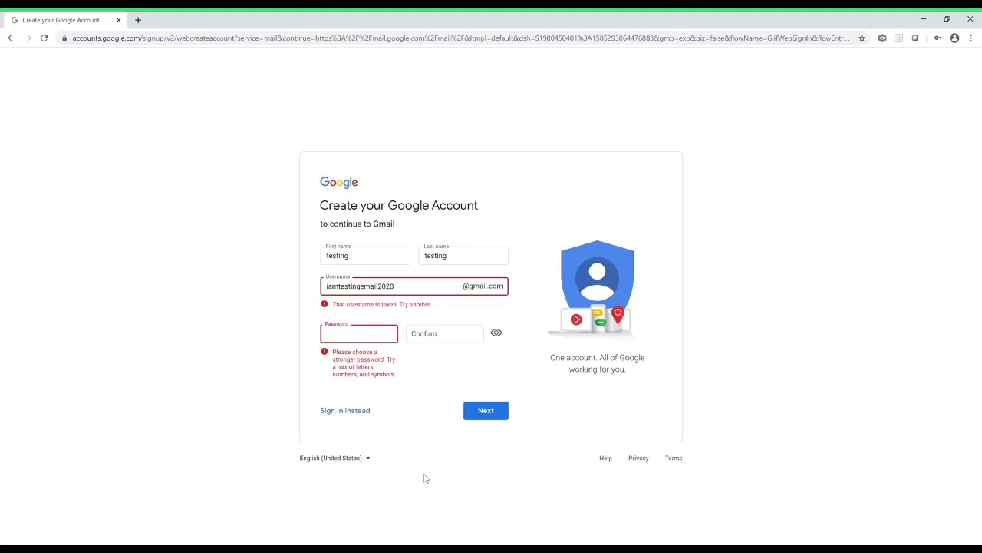
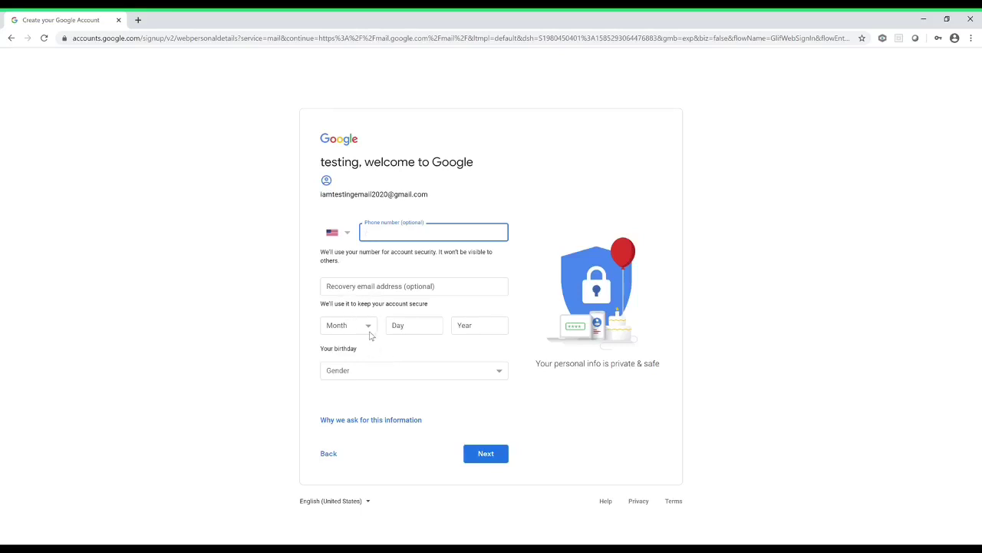
# Enter the birthday as March 27, 2000
pyautogui.click(371, 329)
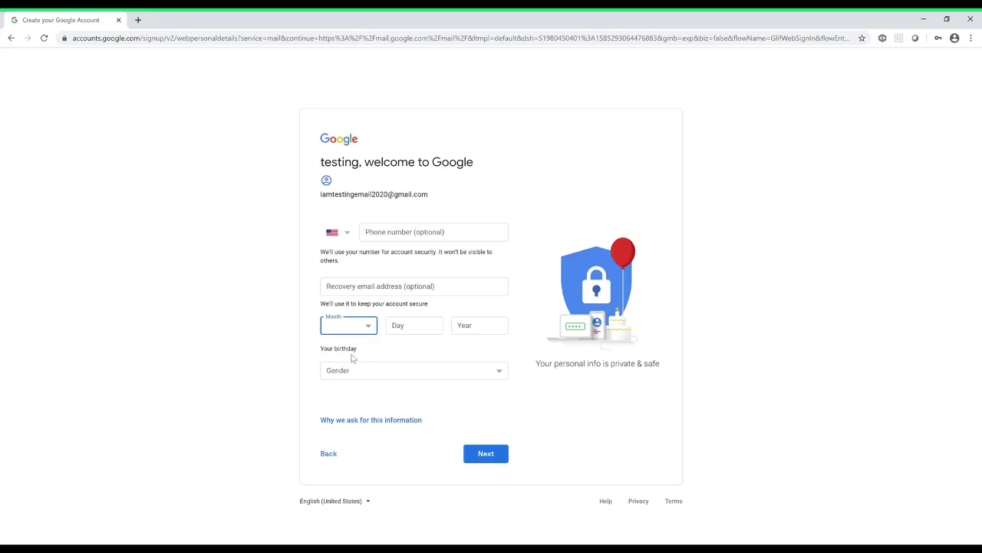
pyautogui.click(354, 357)
pyautogui.click(405, 332)
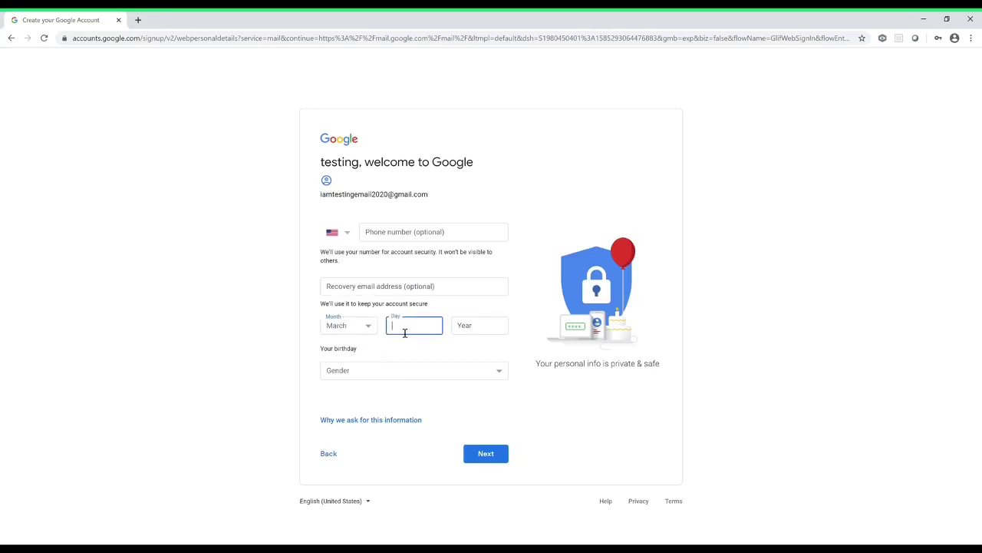
pyautogui.write('27')
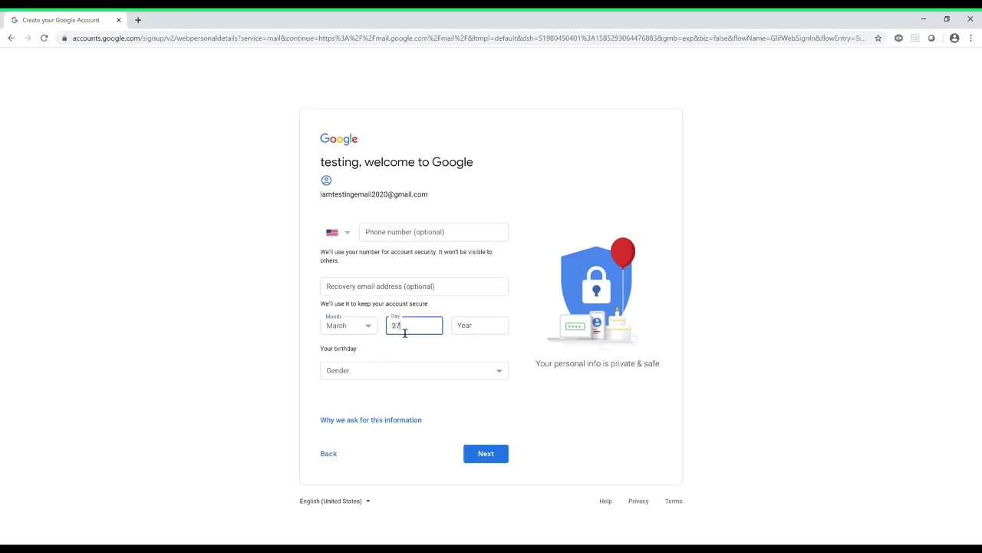
pyautogui.click(473, 328)
pyautogui.write('2')
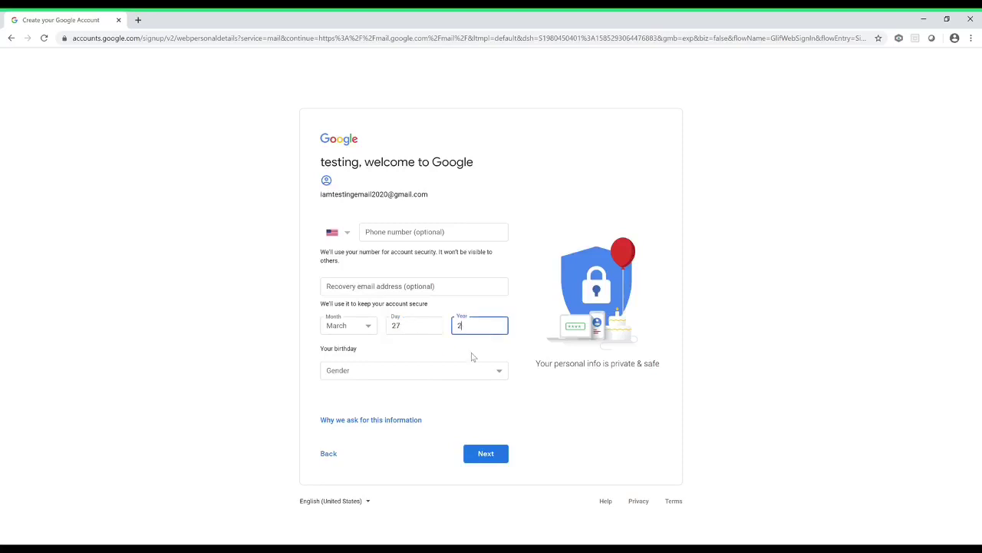
pyautogui.write('000')
pyautogui.click(554, 394)
# Set the gender to Male and continue to the privacy and terms step
pyautogui.click(372, 370)
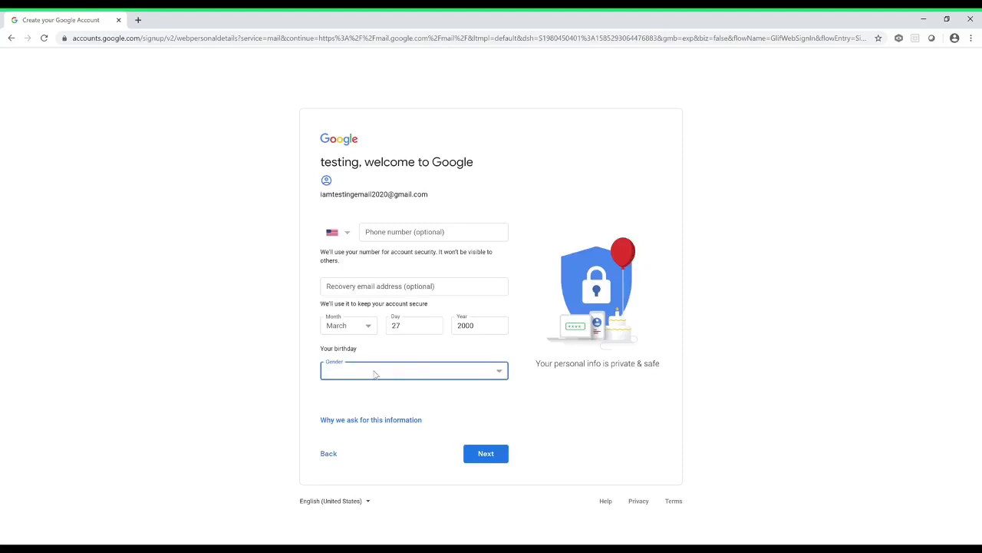
pyautogui.click(369, 396)
pyautogui.click(379, 396)
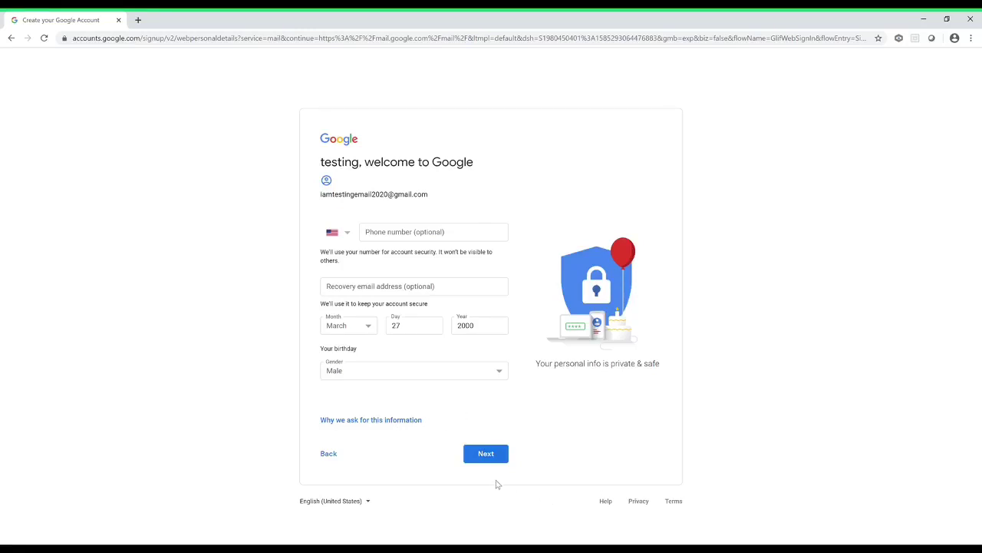
pyautogui.click(495, 457)
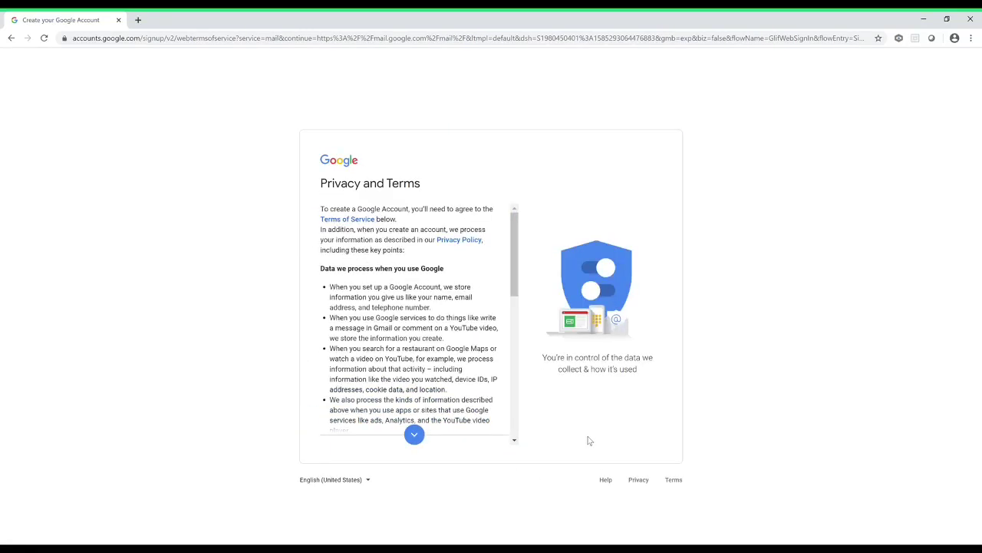
# Scroll through the Privacy and Terms and agree to them to create the account
pyautogui.moveTo(515, 285); pyautogui.dragTo(517, 441)
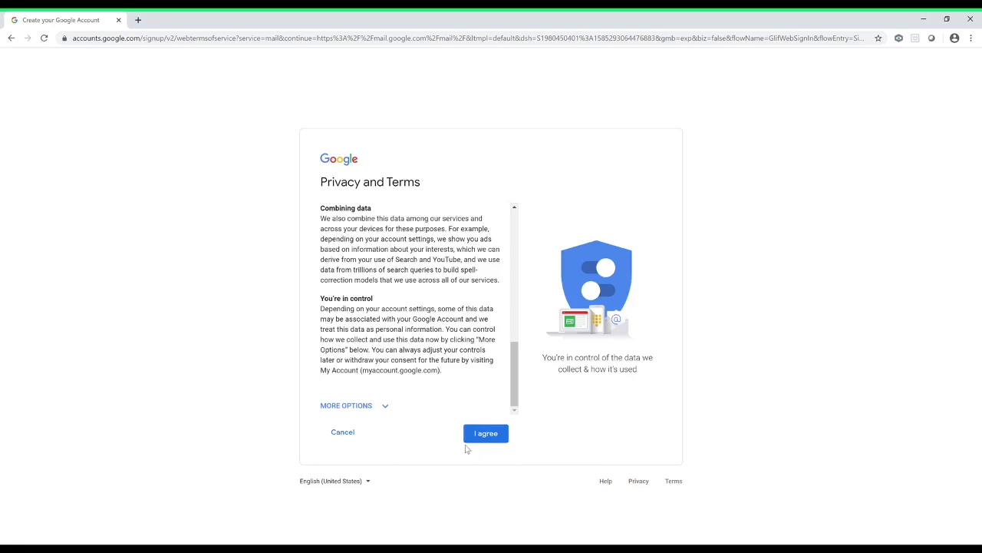
pyautogui.click(490, 435)
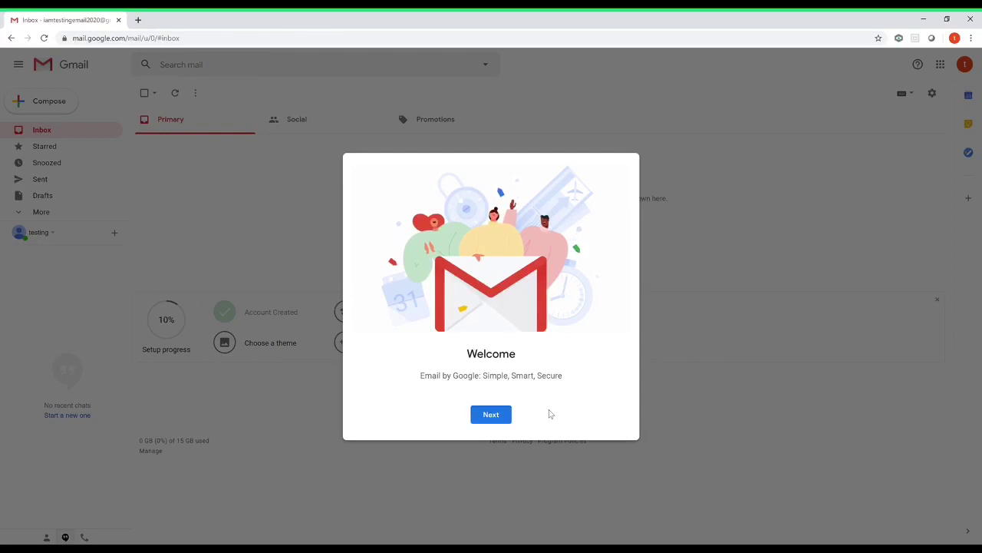
# Keep the Default view in the welcome setup, then check the Social, Promotions and Primary tabs
pyautogui.click(502, 420)
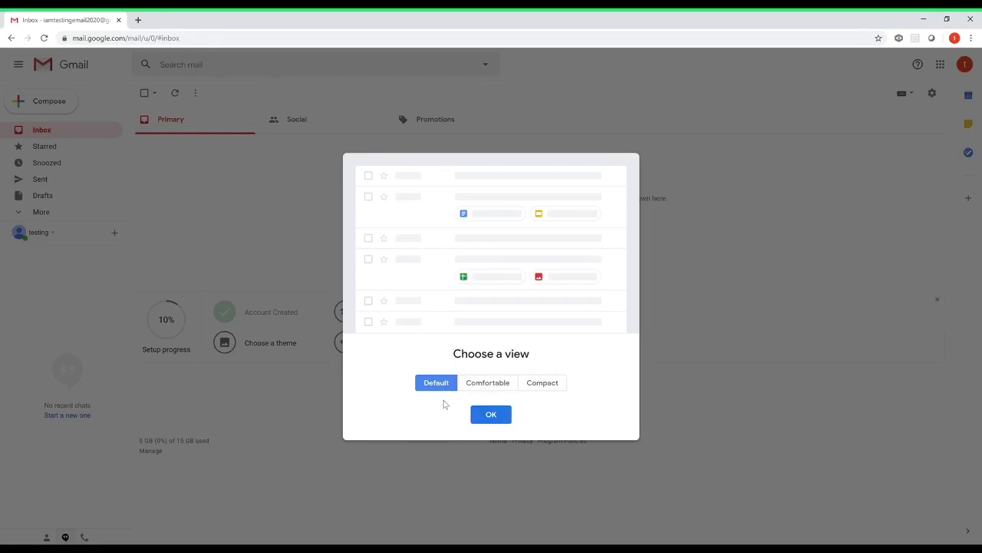
pyautogui.click(503, 418)
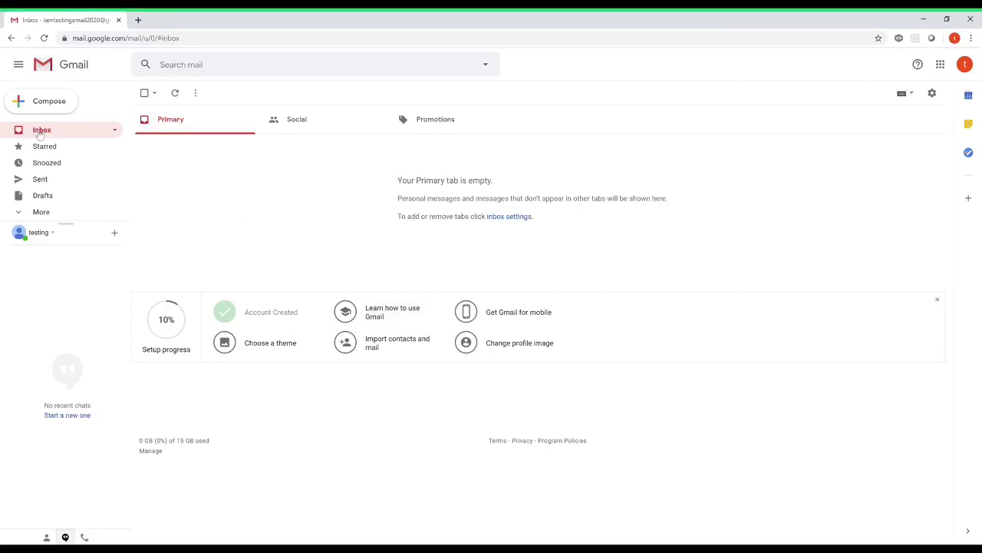
pyautogui.click(312, 127)
pyautogui.click(442, 119)
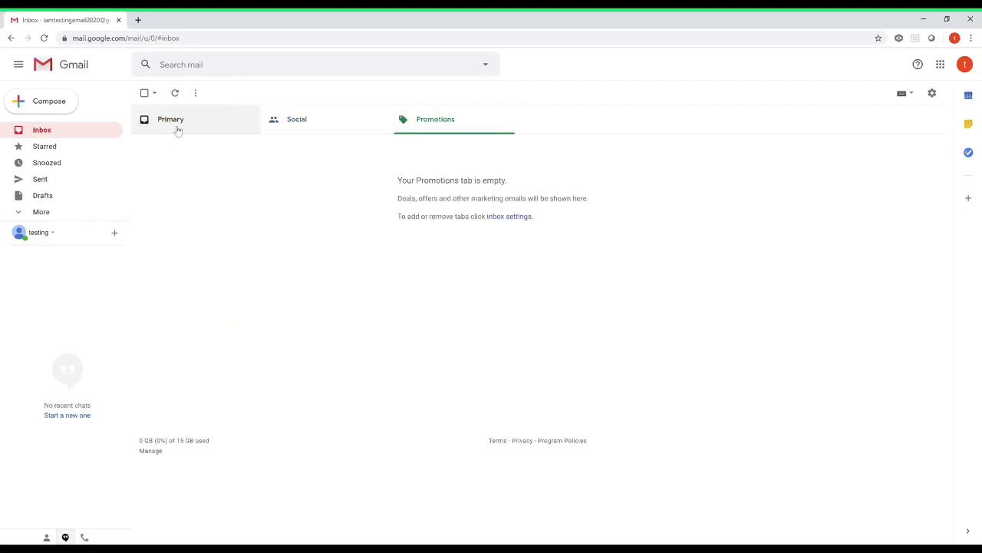
pyautogui.click(176, 129)
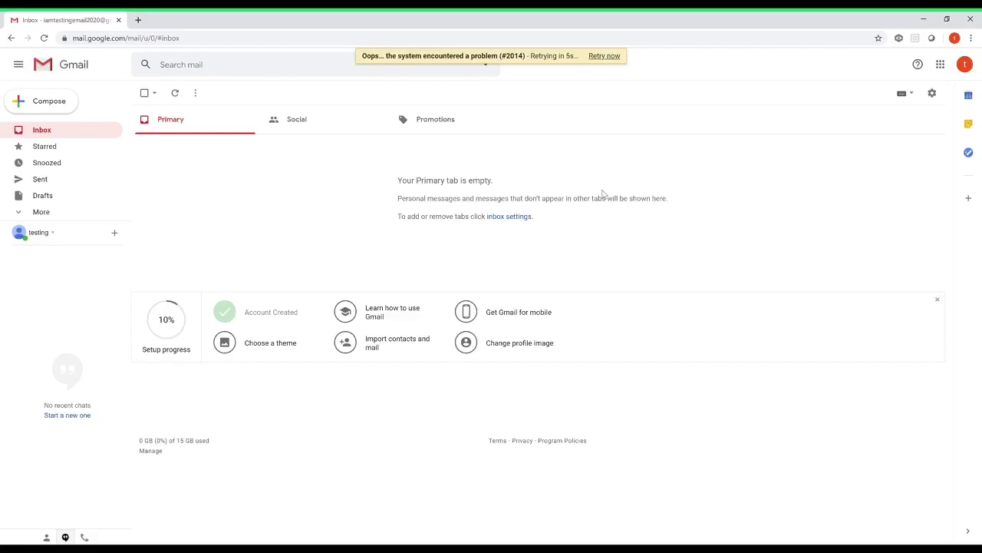
# Sign out of the new account from the profile avatar menu
pyautogui.click(965, 66)
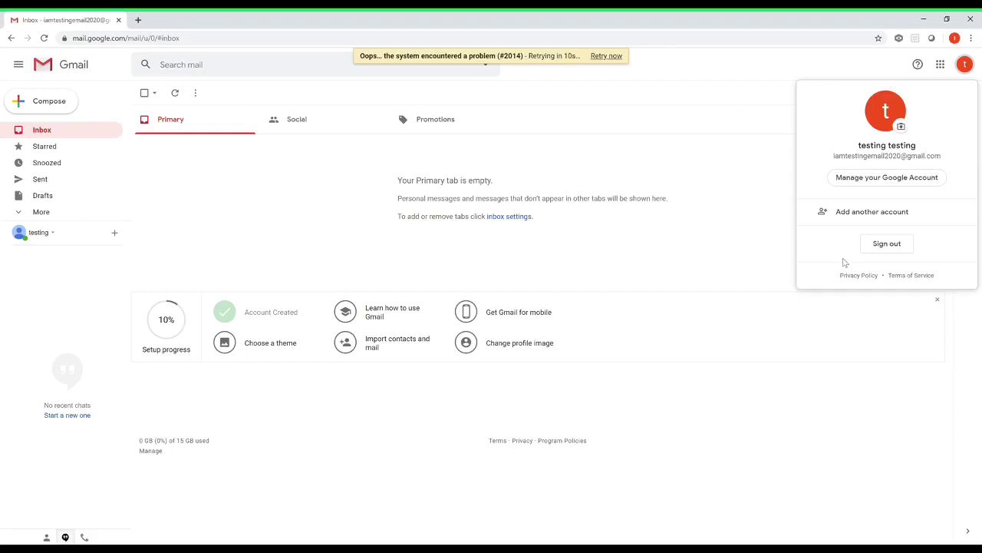
pyautogui.click(887, 246)
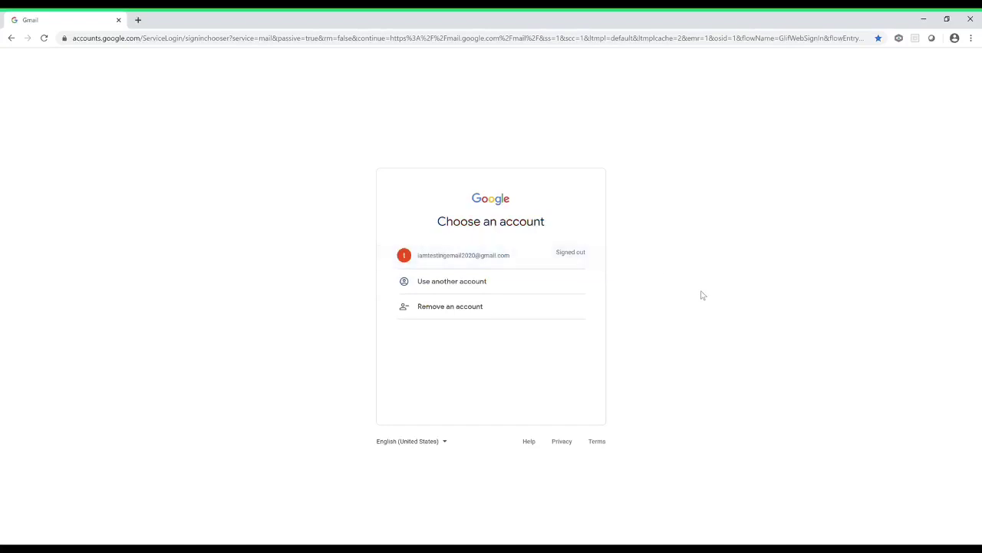
# Choose the signed-out account and sign in with its password, revealing it to check
pyautogui.click(469, 263)
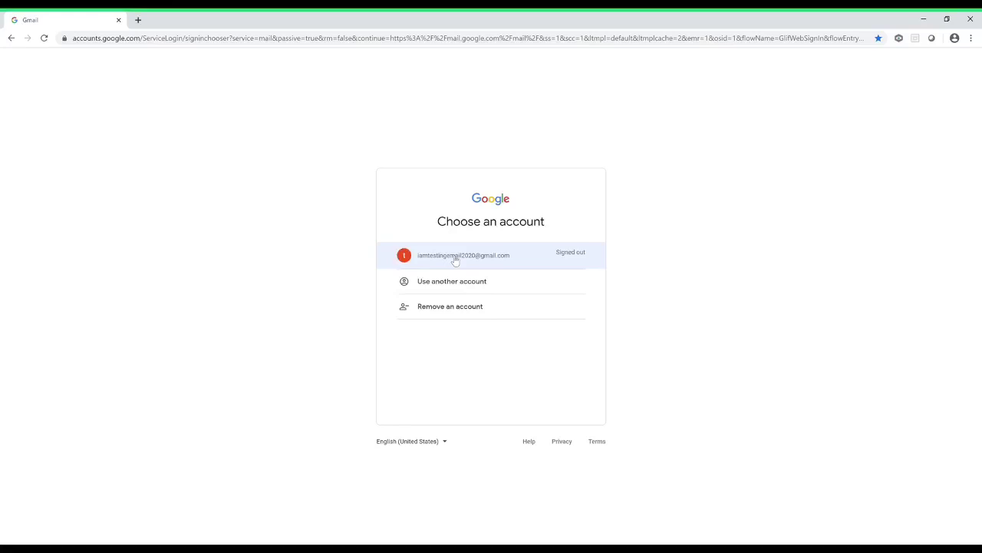
pyautogui.click(455, 260)
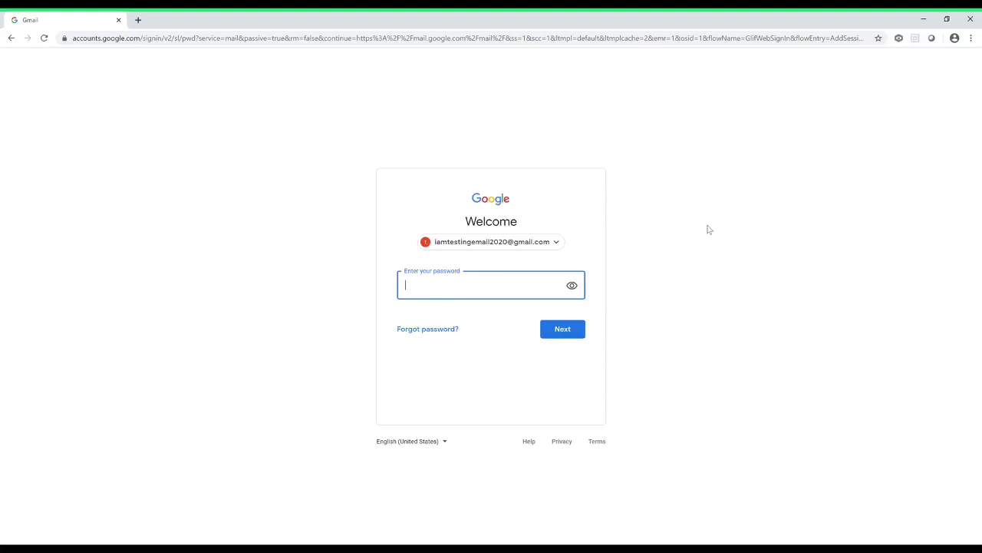
pyautogui.write('****')
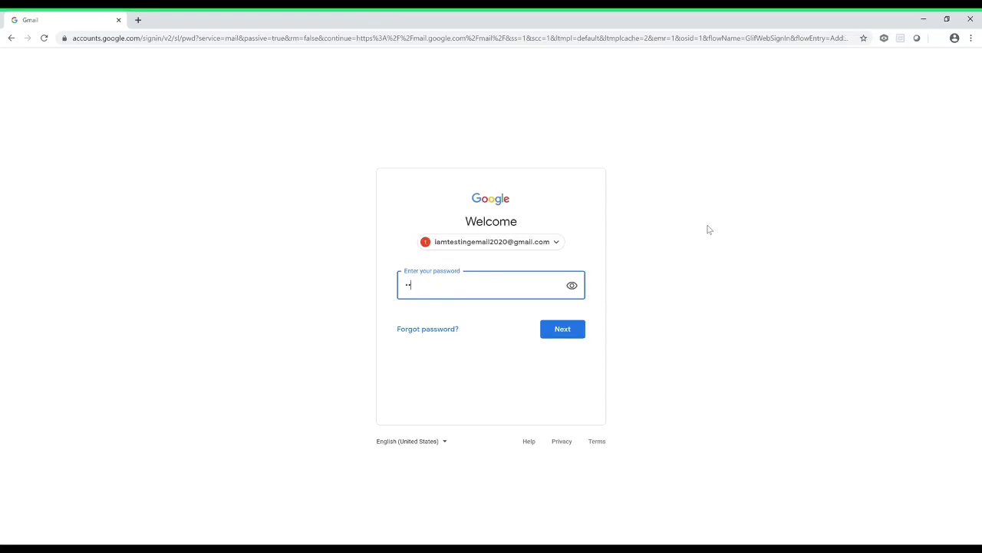
pyautogui.click(575, 286)
pyautogui.click(569, 335)
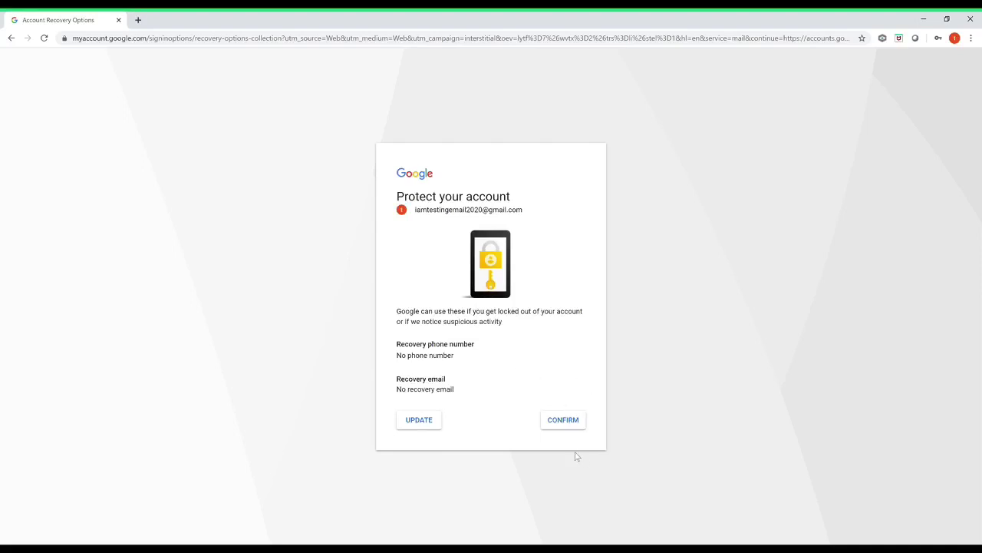
# Confirm the recovery settings unchanged on the Protect your account page
pyautogui.click(568, 424)
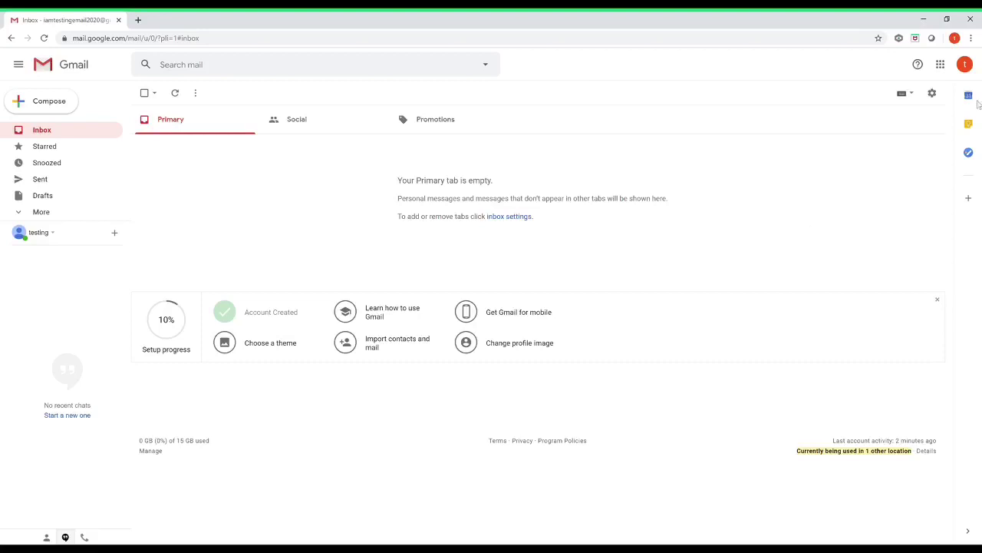
pyautogui.click(968, 69)
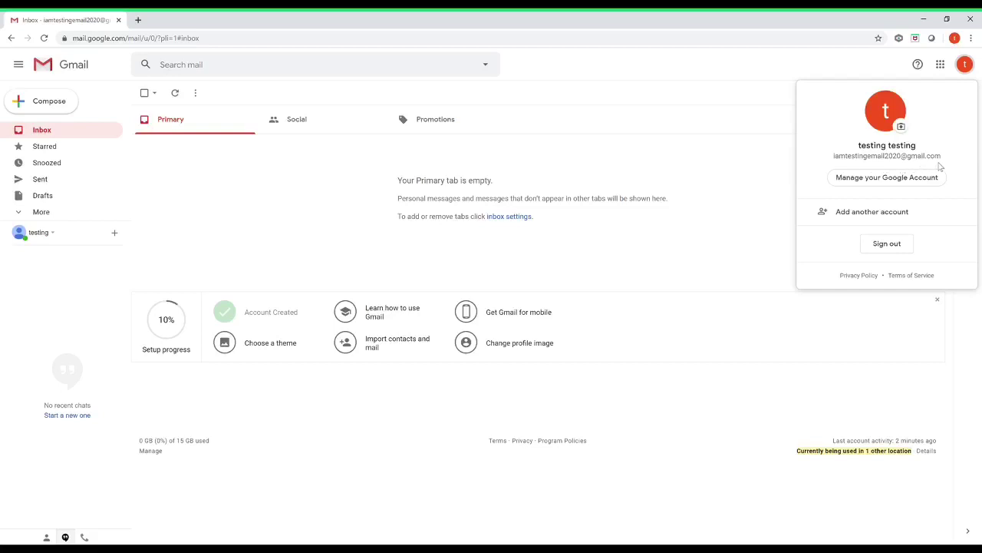
pyautogui.click(966, 67)
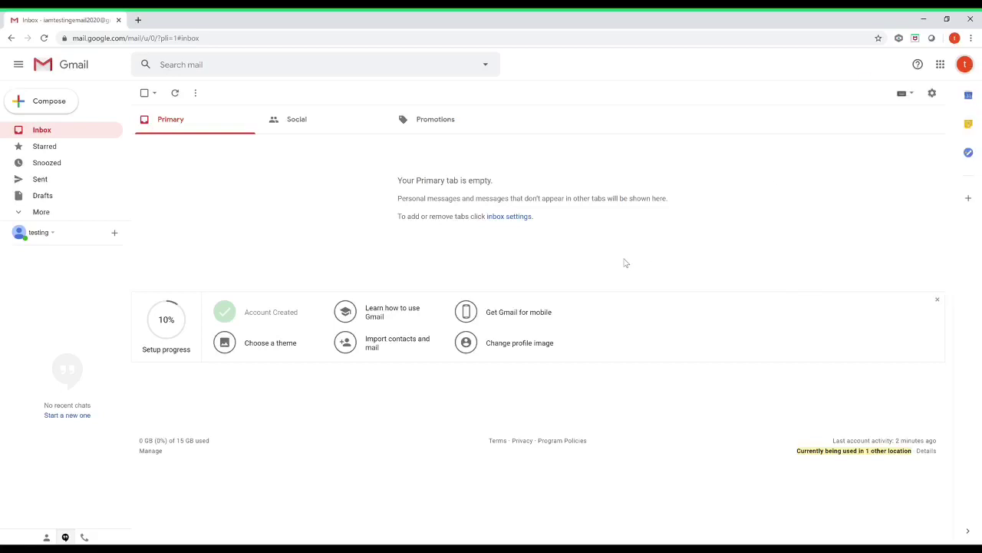